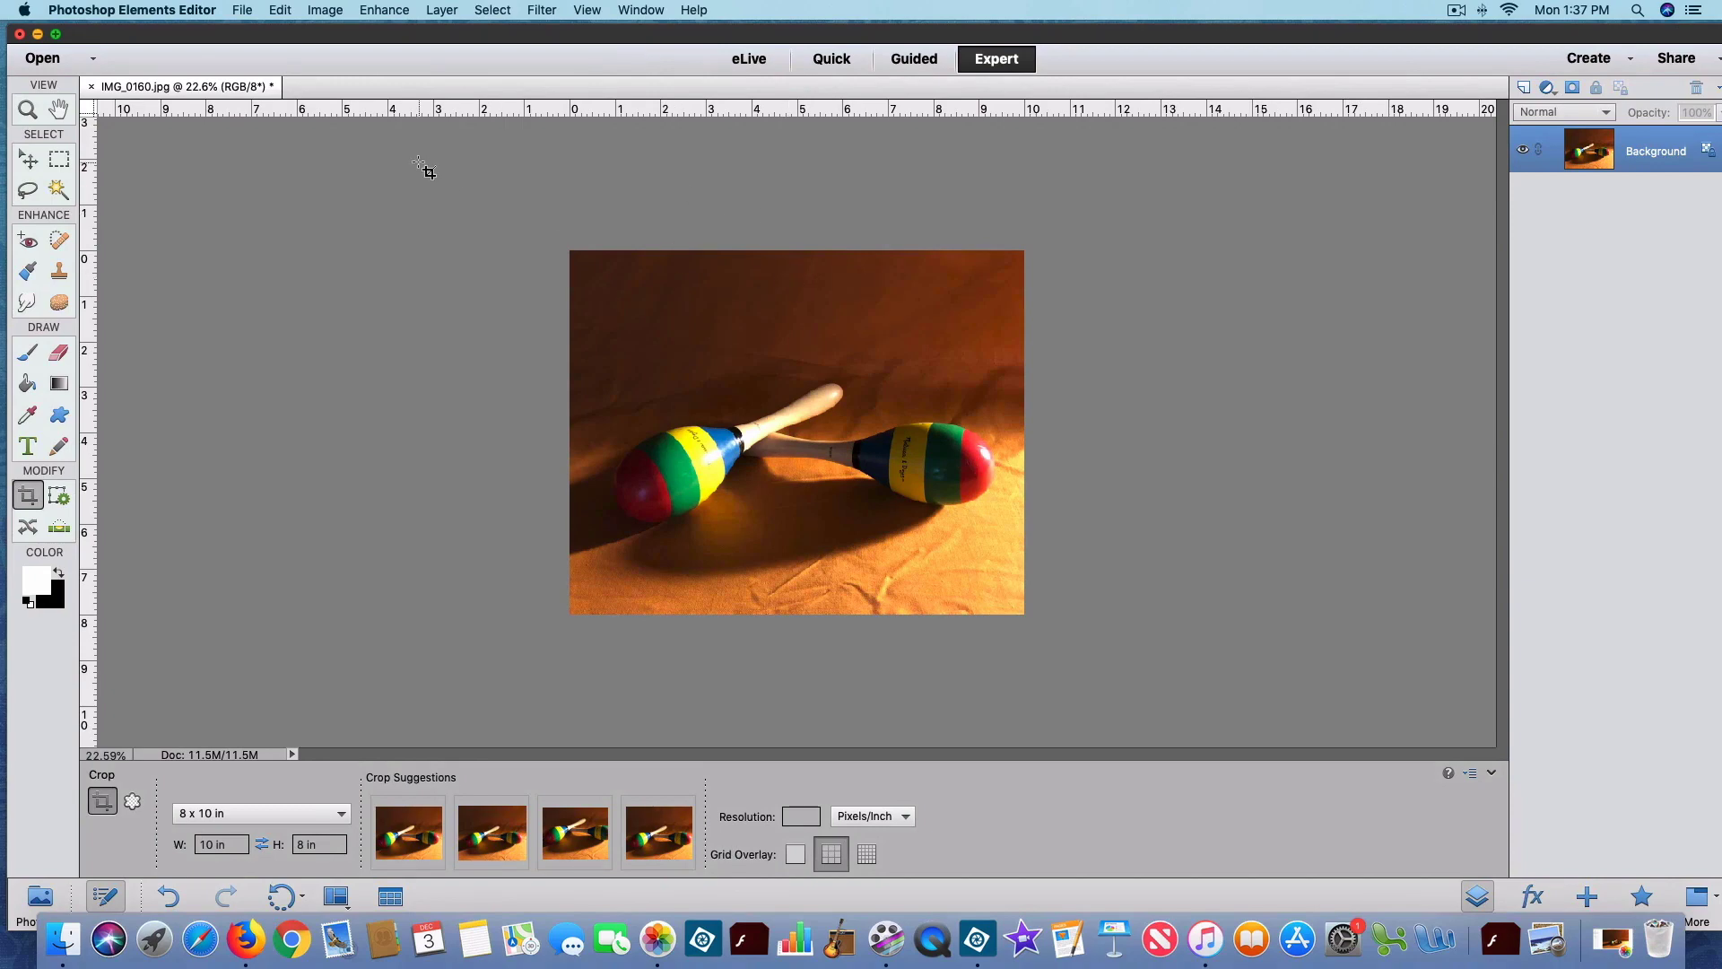
- Open the File menu for the cropped 8x10 maracas photo
left_click(244, 12)
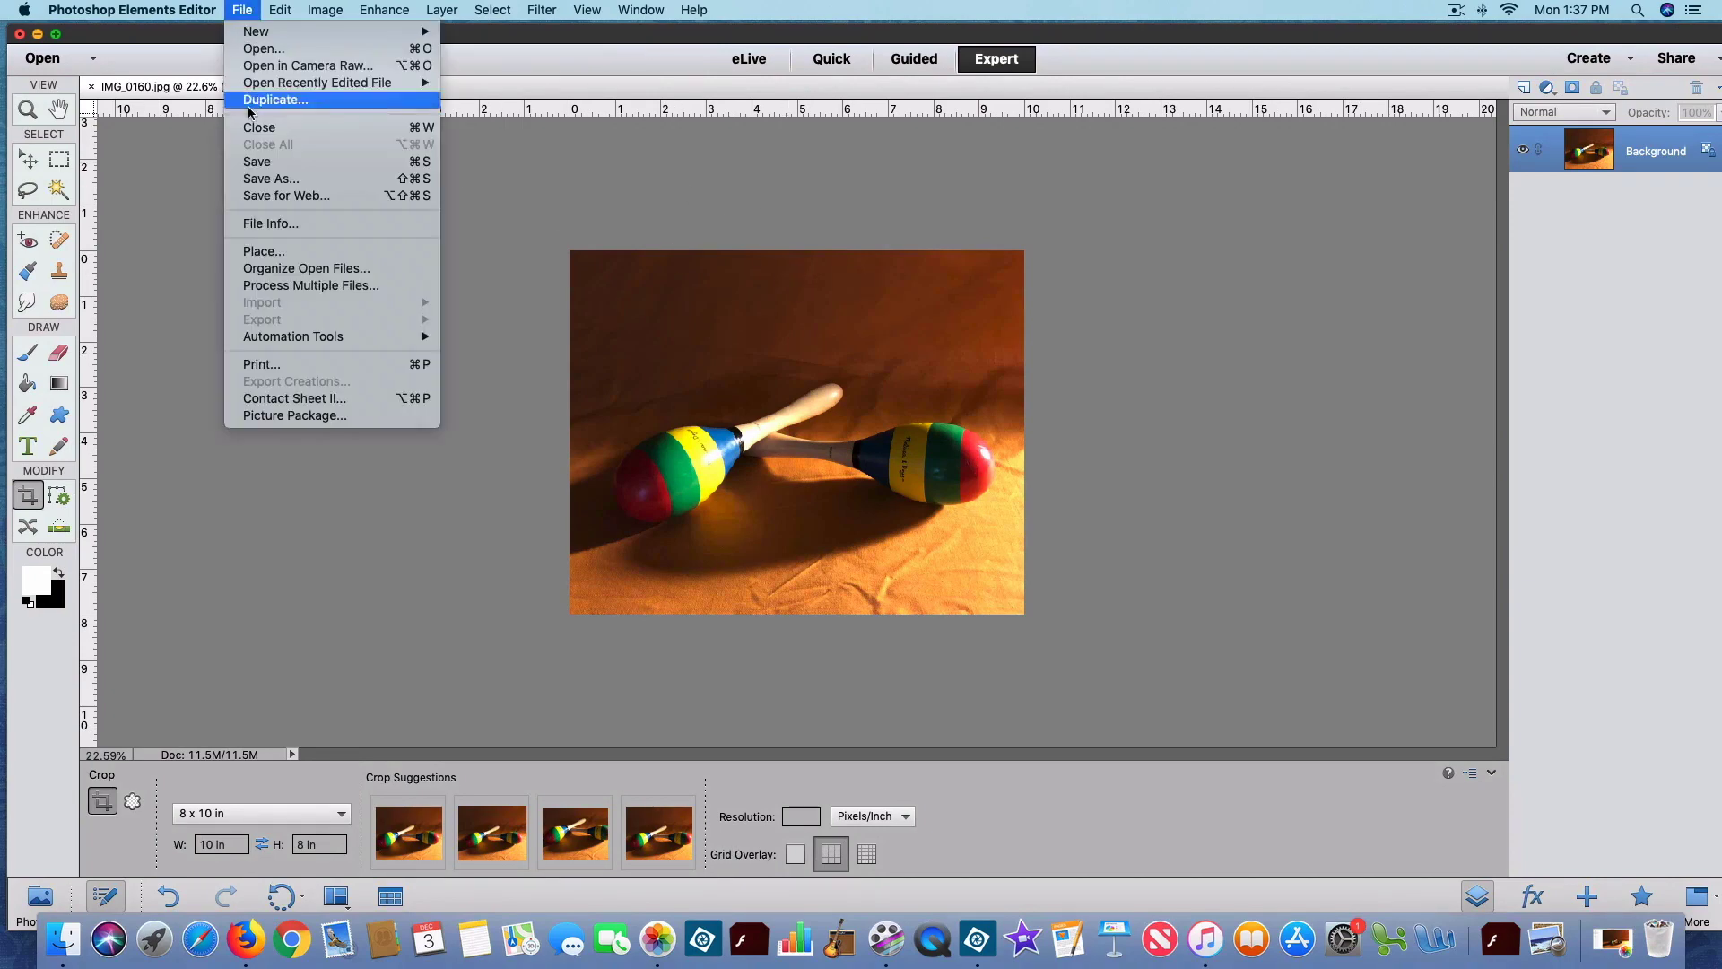
- Save the cropped photo as maracas.jpg, accepting the JPEG options
left_click(287, 184)
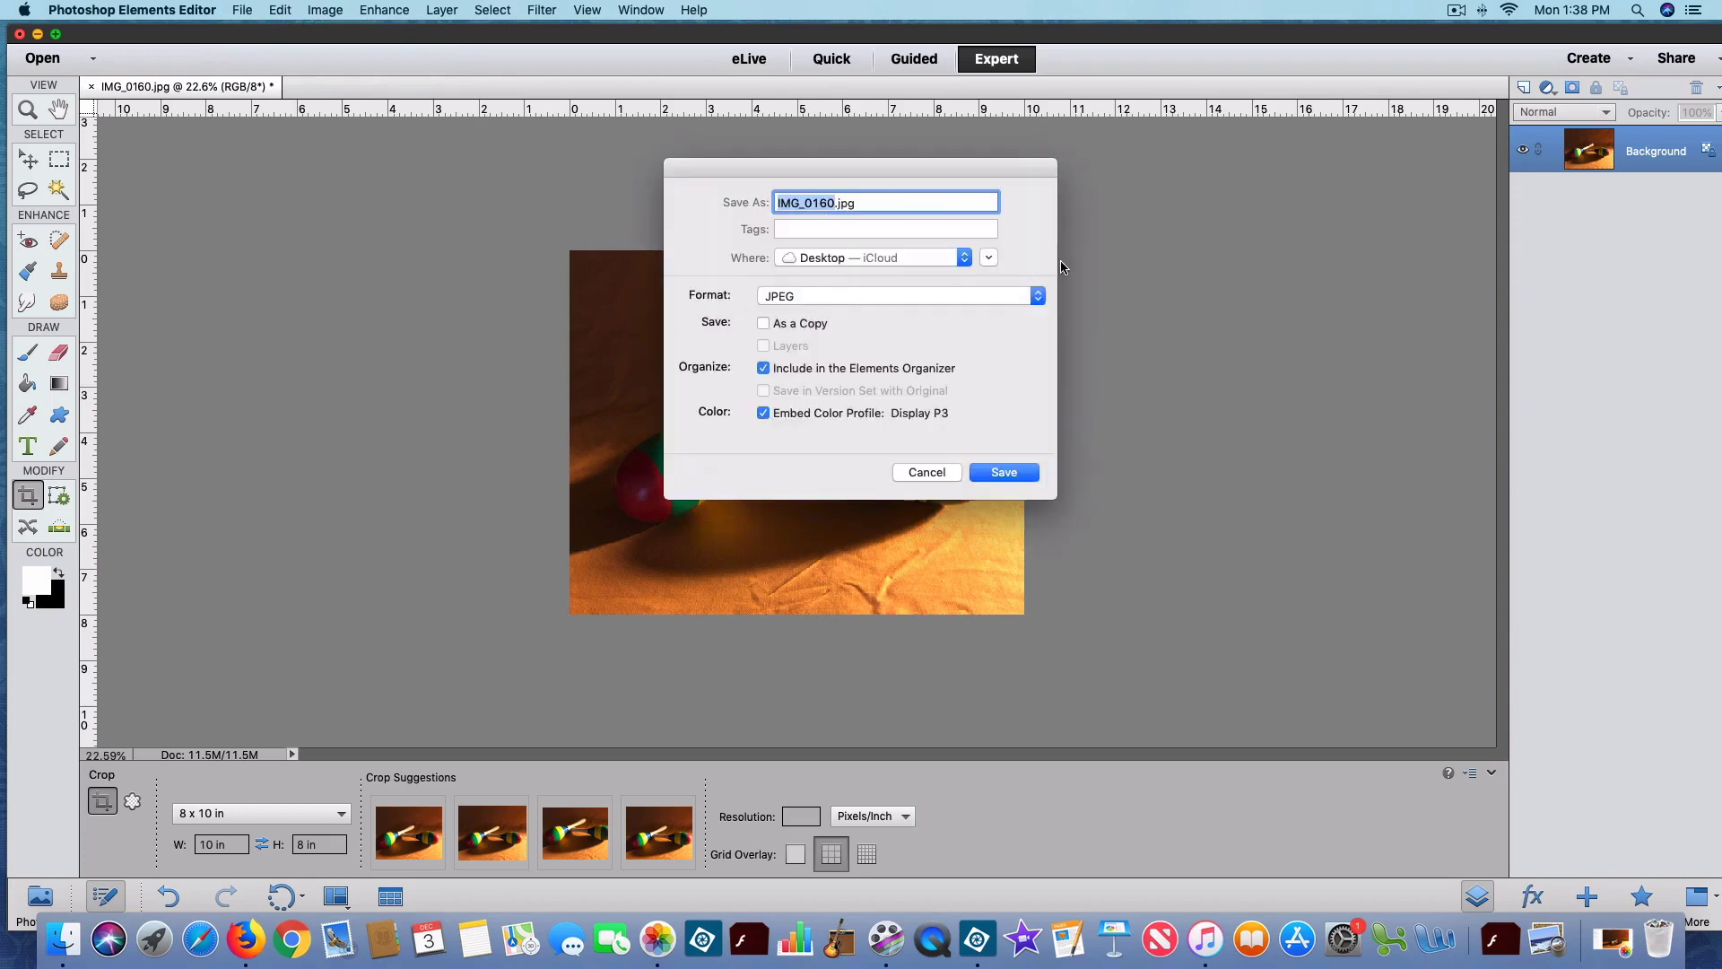
type("maracs")
left_click(1005, 473)
left_click(964, 320)
key("c")
- Open maracas.jpg from the Desktop in Preview
key("F11")
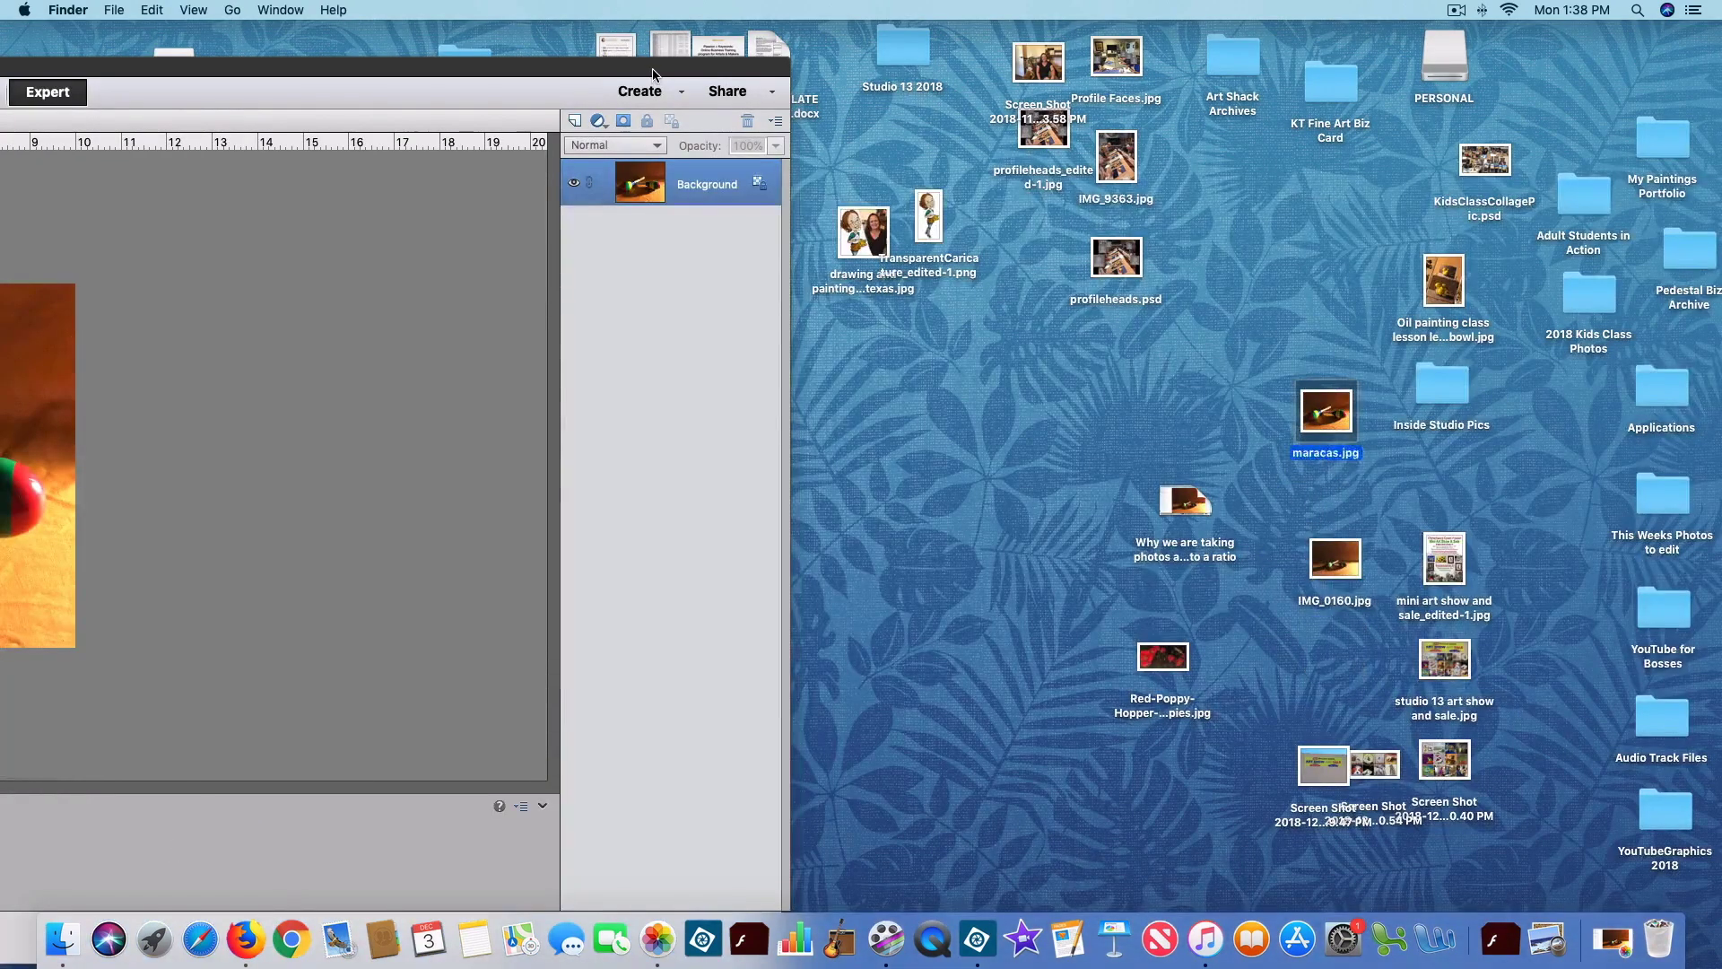
key("F11")
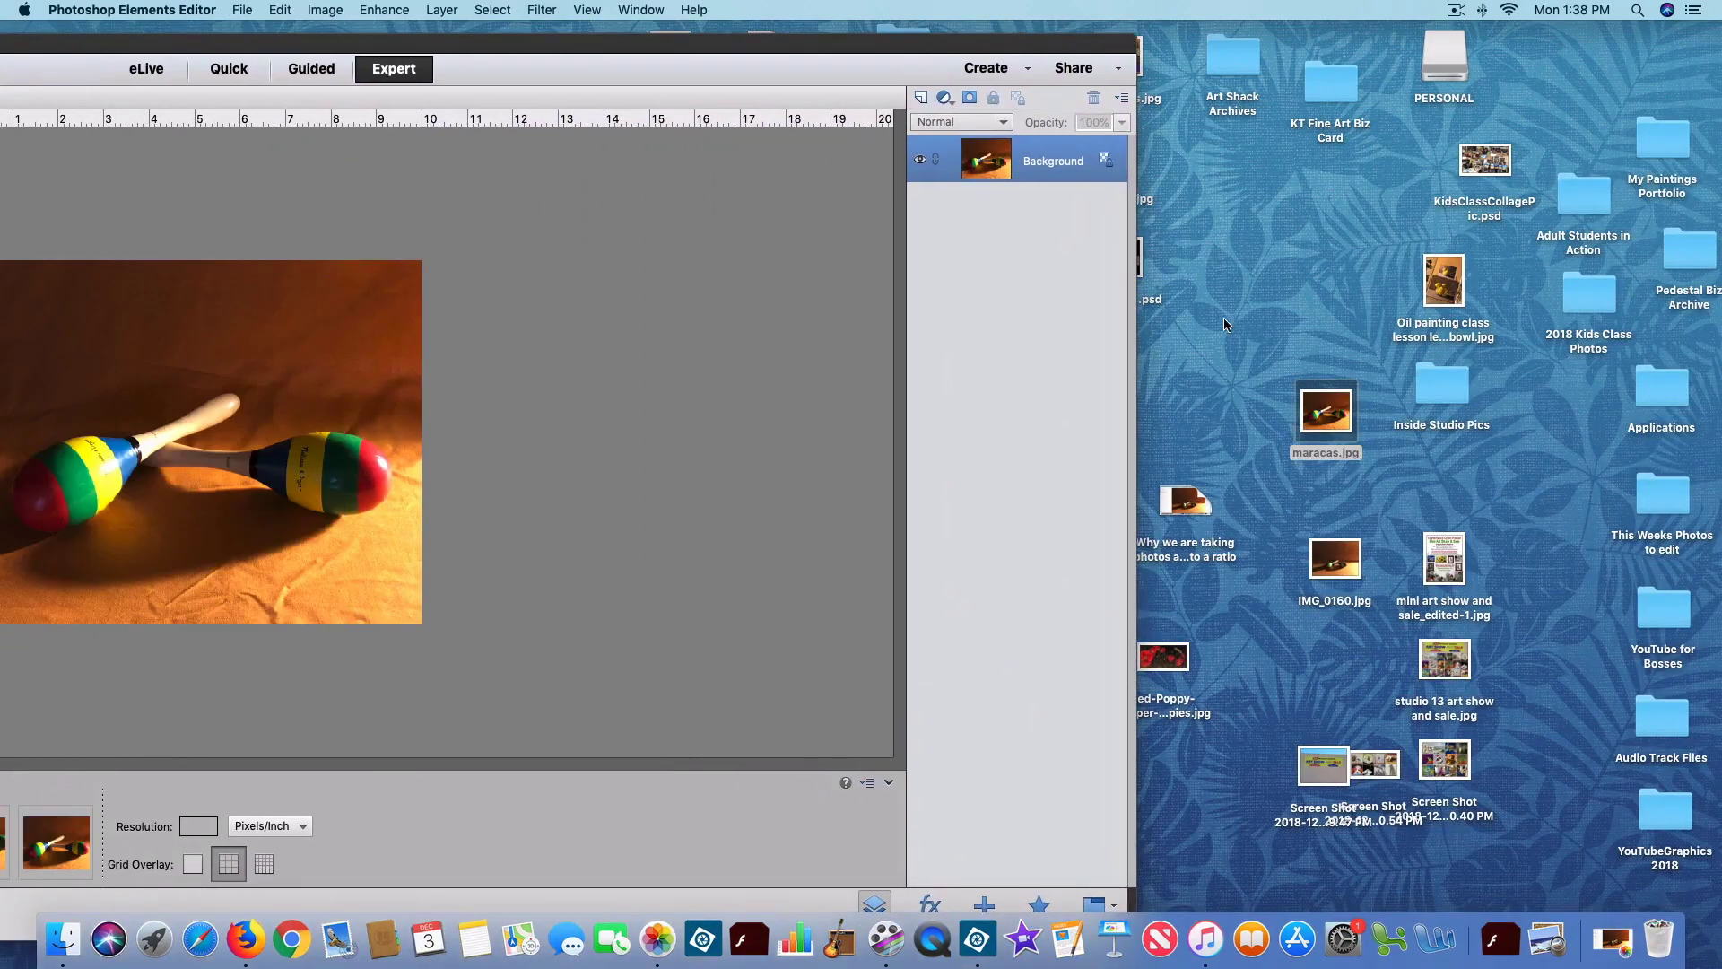
left_click(1326, 413)
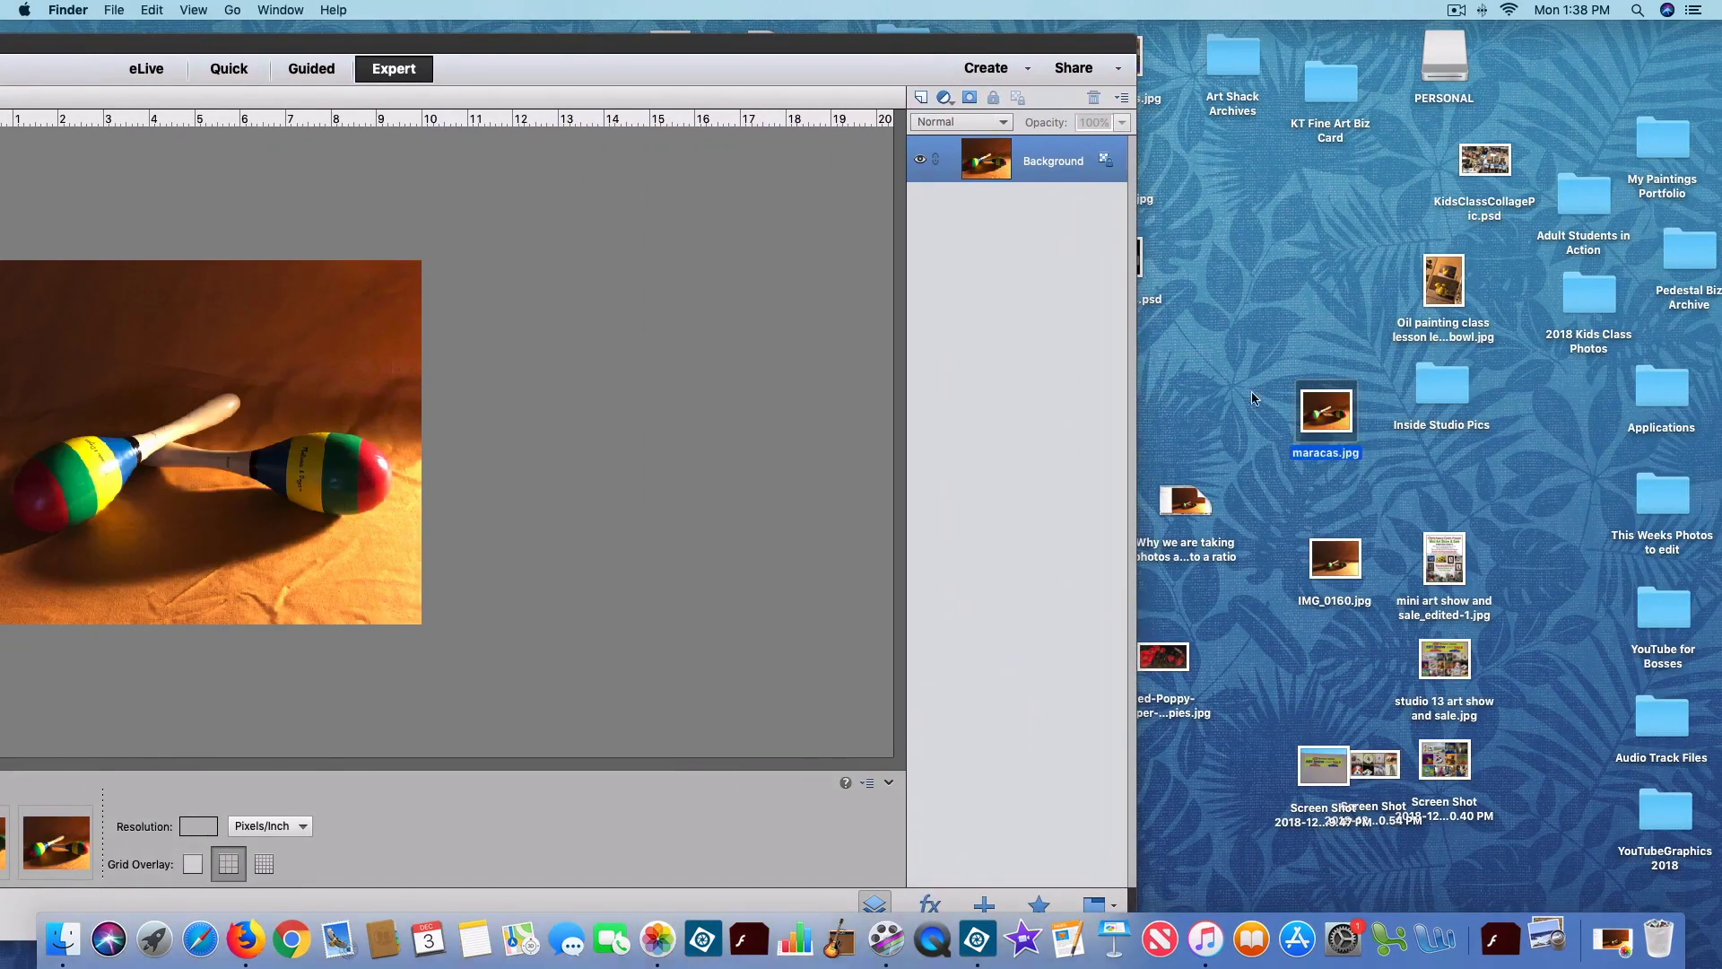
key("super+o")
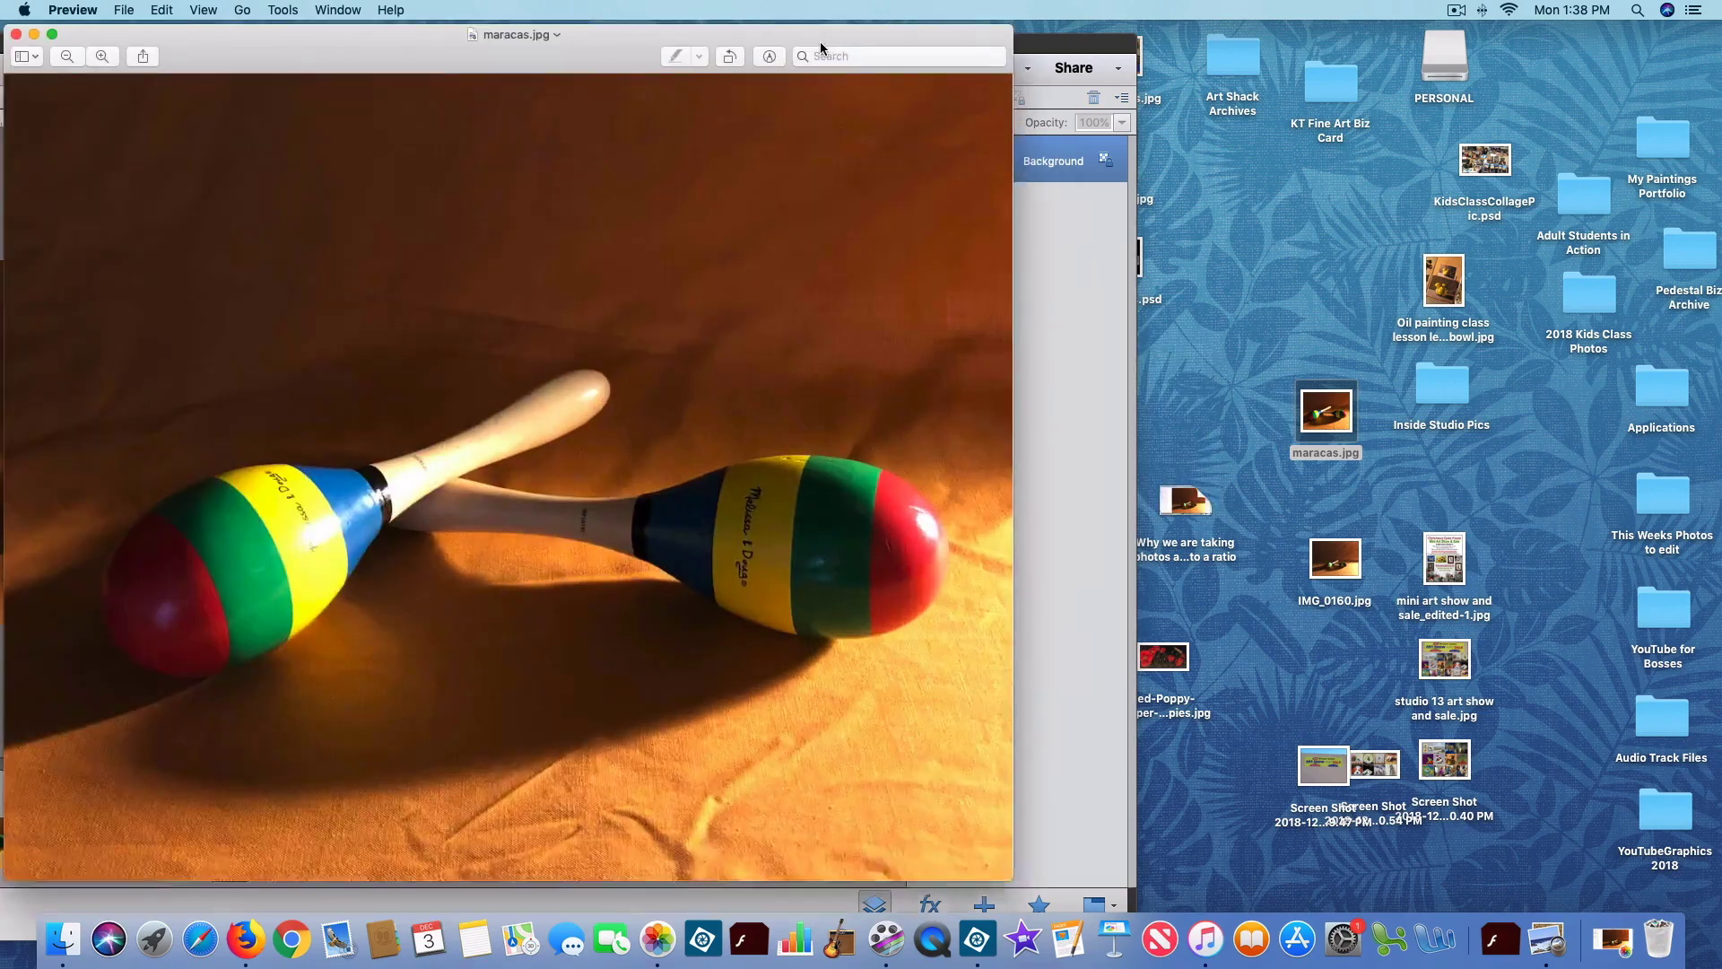
- Move the Preview window beside the editor and open the Print dialog for maracas.jpg
left_click_drag(820, 42, 1225, 45)
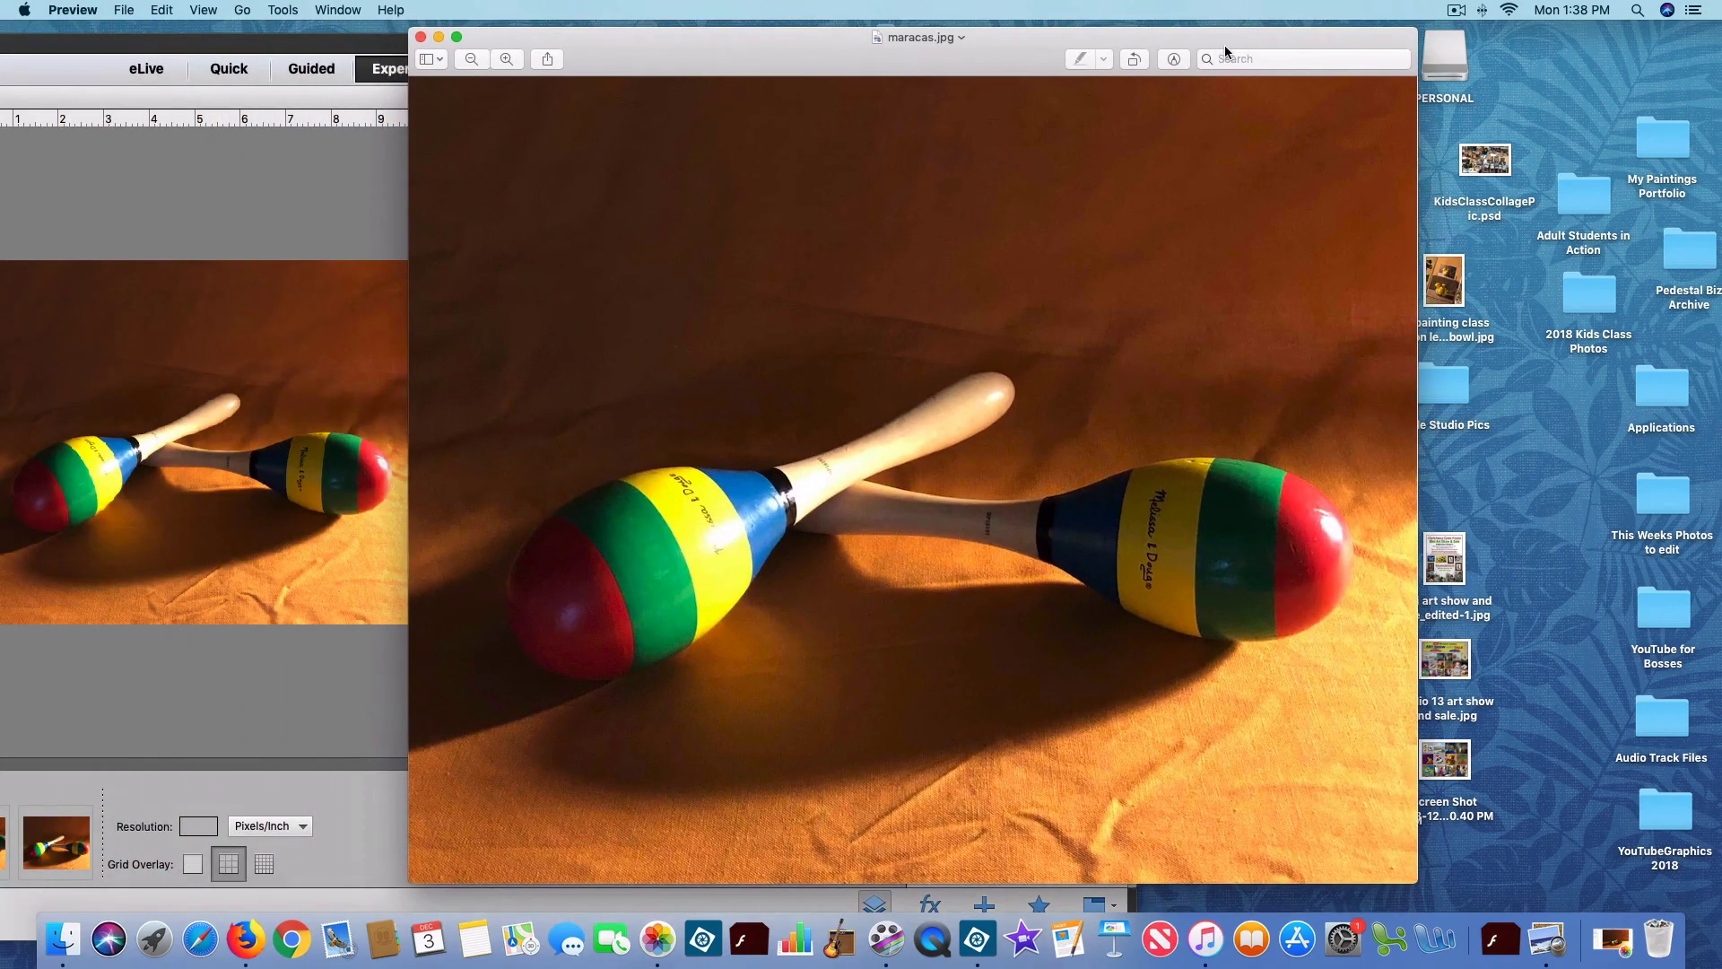
left_click_drag(733, 41, 709, 44)
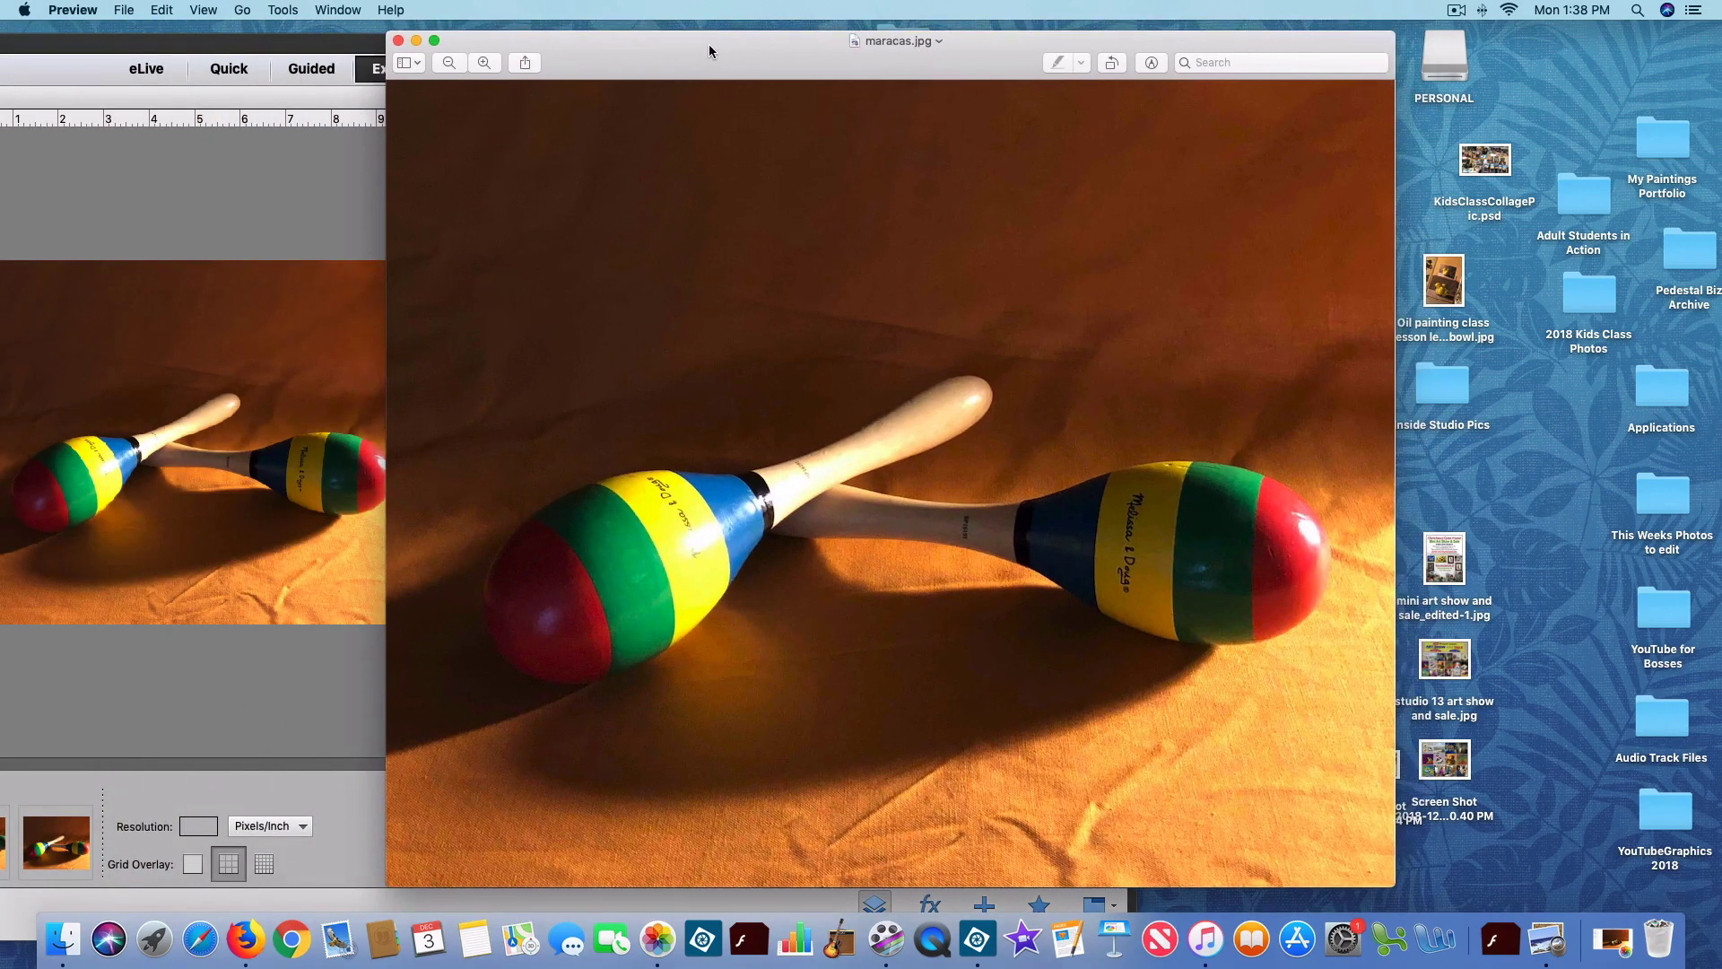
left_click(131, 13)
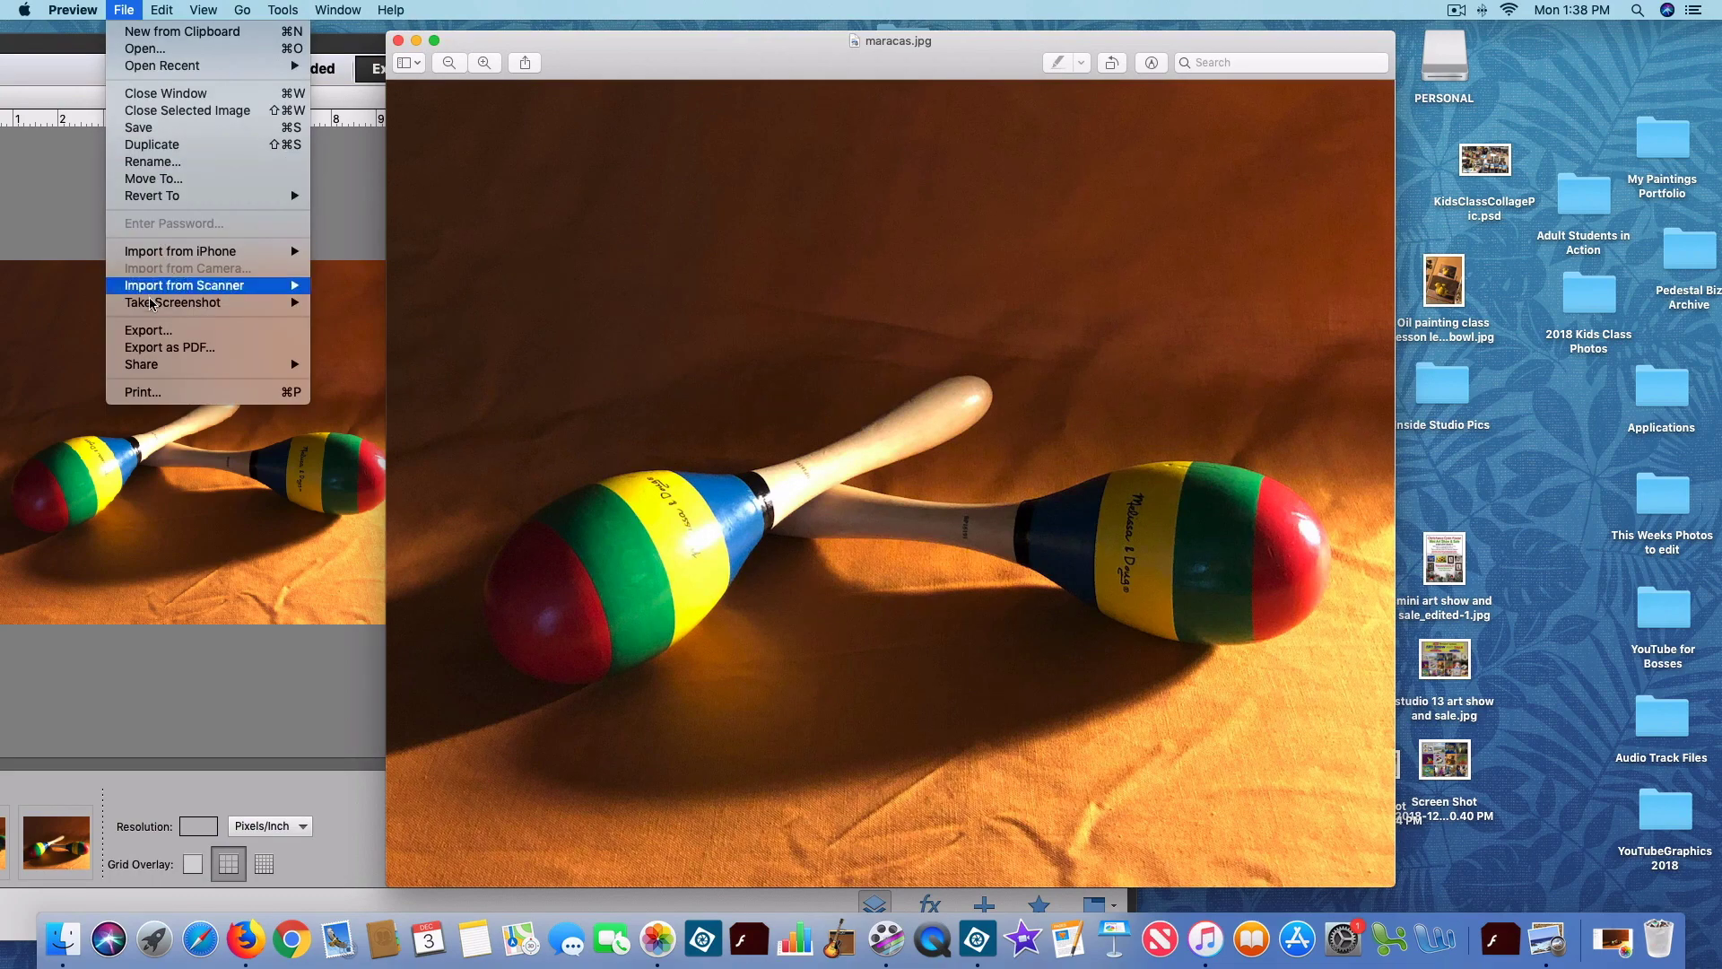
left_click(162, 394)
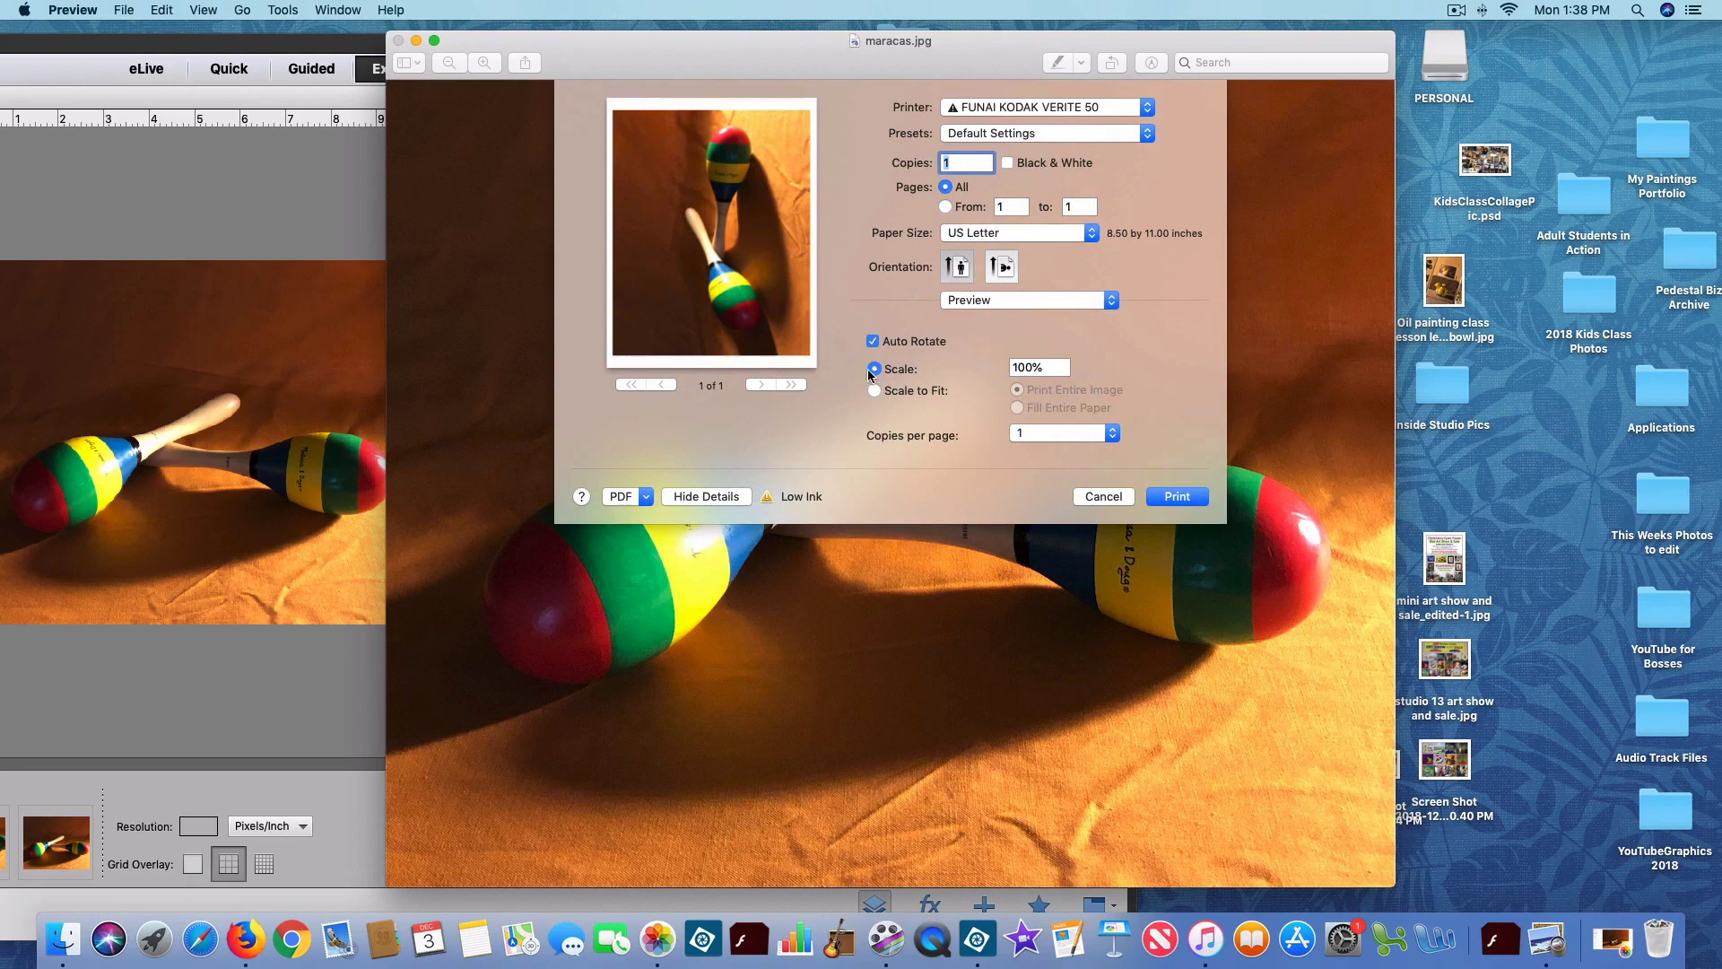
- Print maracas.jpg on FUNAI KODAK VERITE 50 2 with 2 copies per page
left_click(1096, 106)
left_click(1050, 127)
left_click(1034, 435)
left_click(1032, 450)
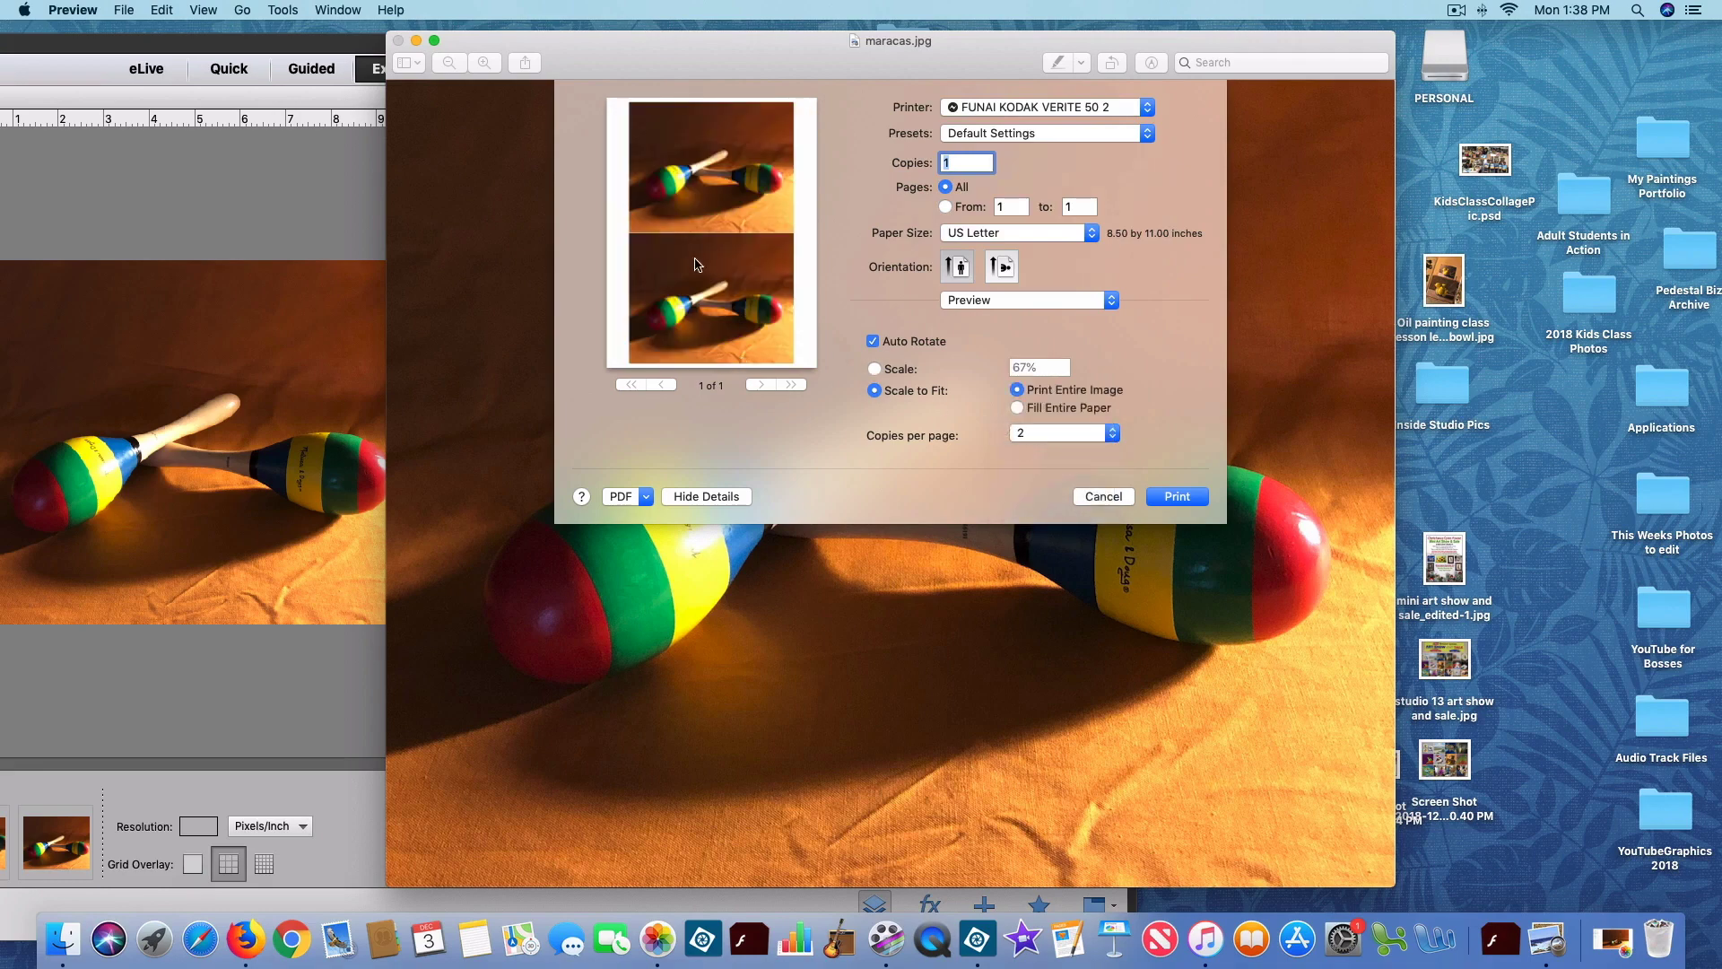
left_click(1181, 498)
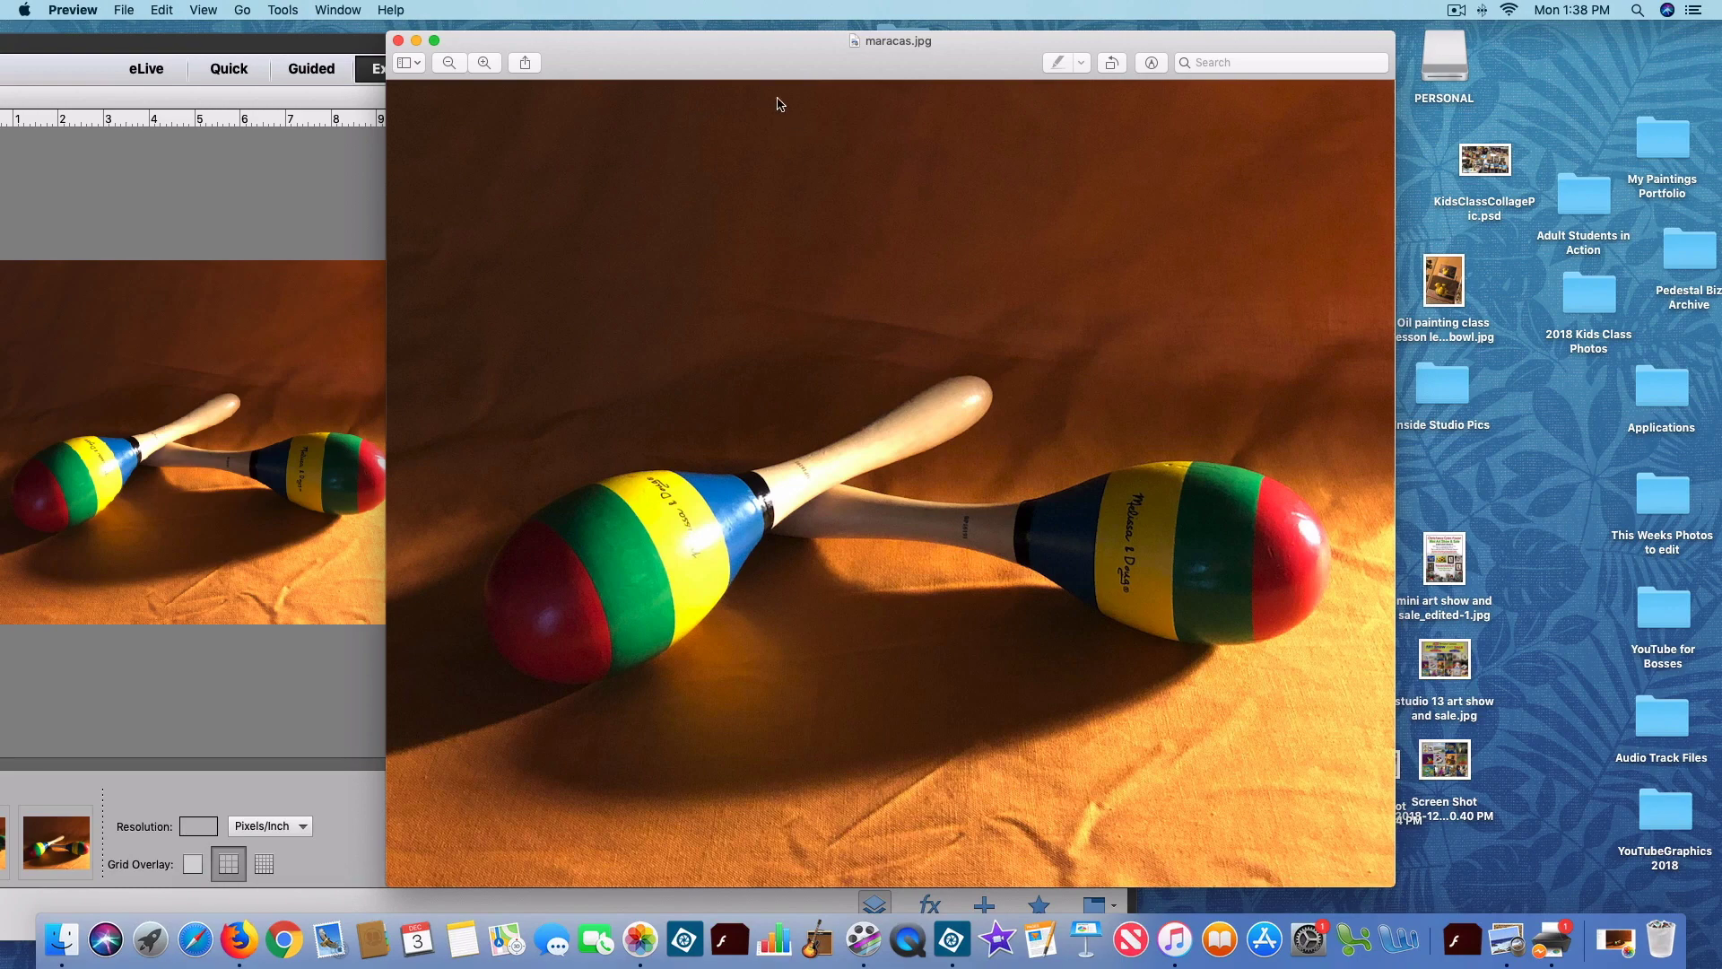
left_click_drag(770, 58, 770, 53)
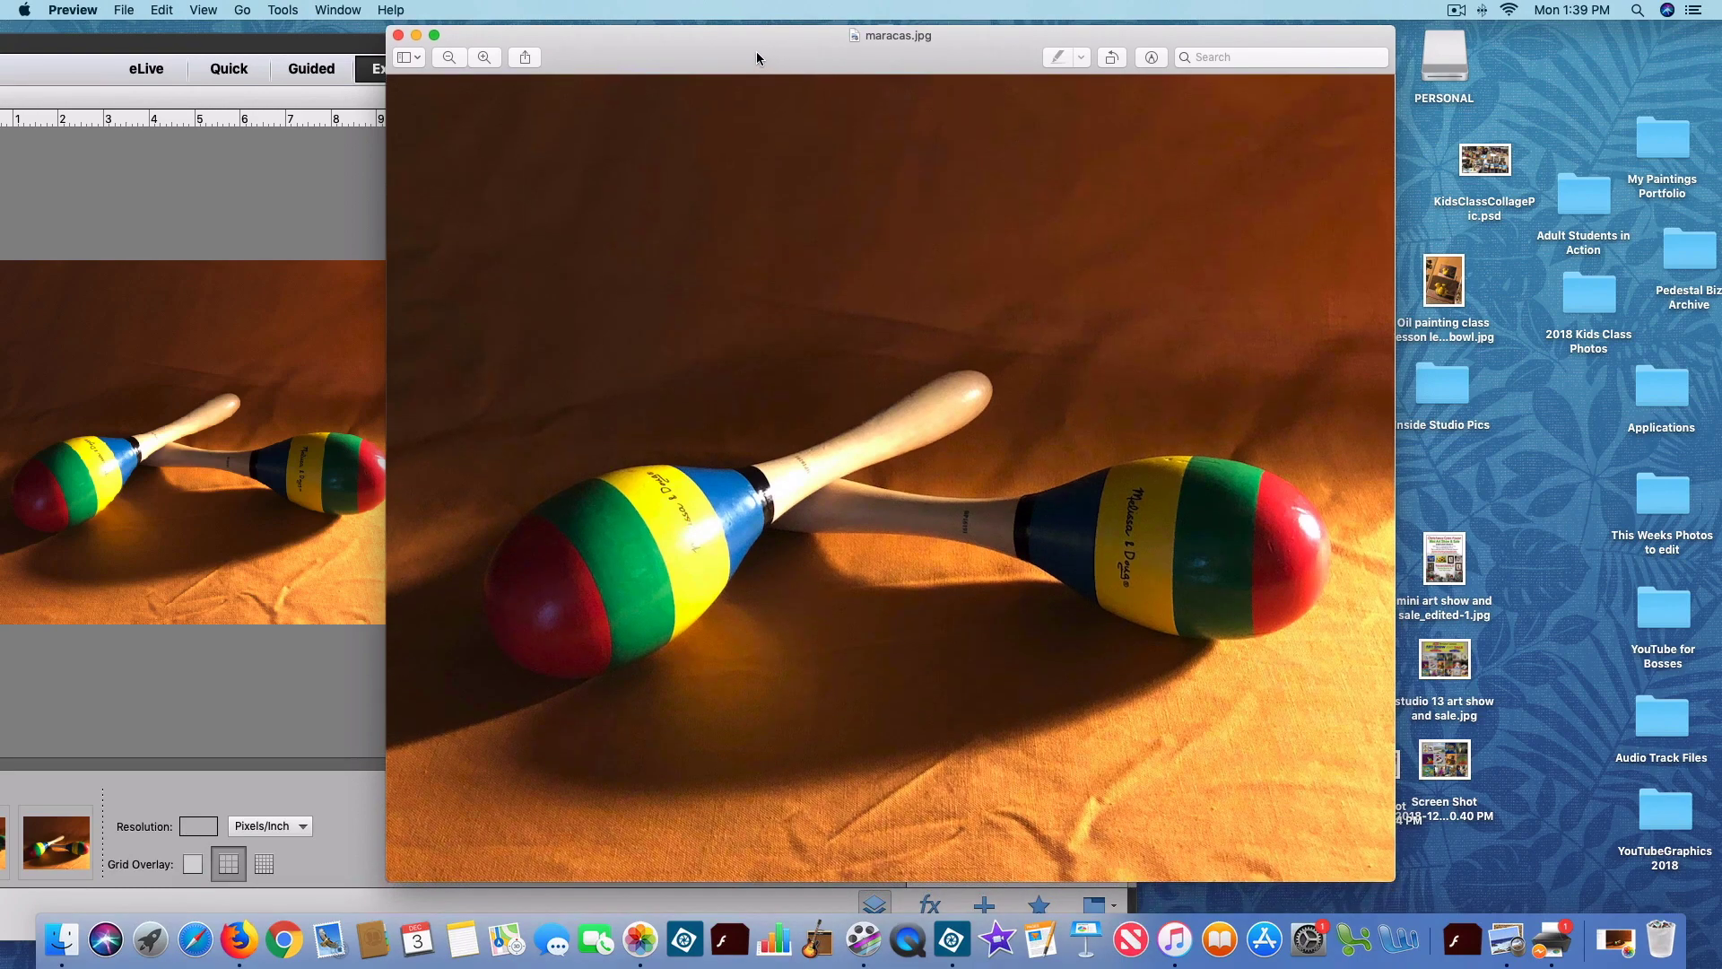
left_click_drag(757, 53, 756, 55)
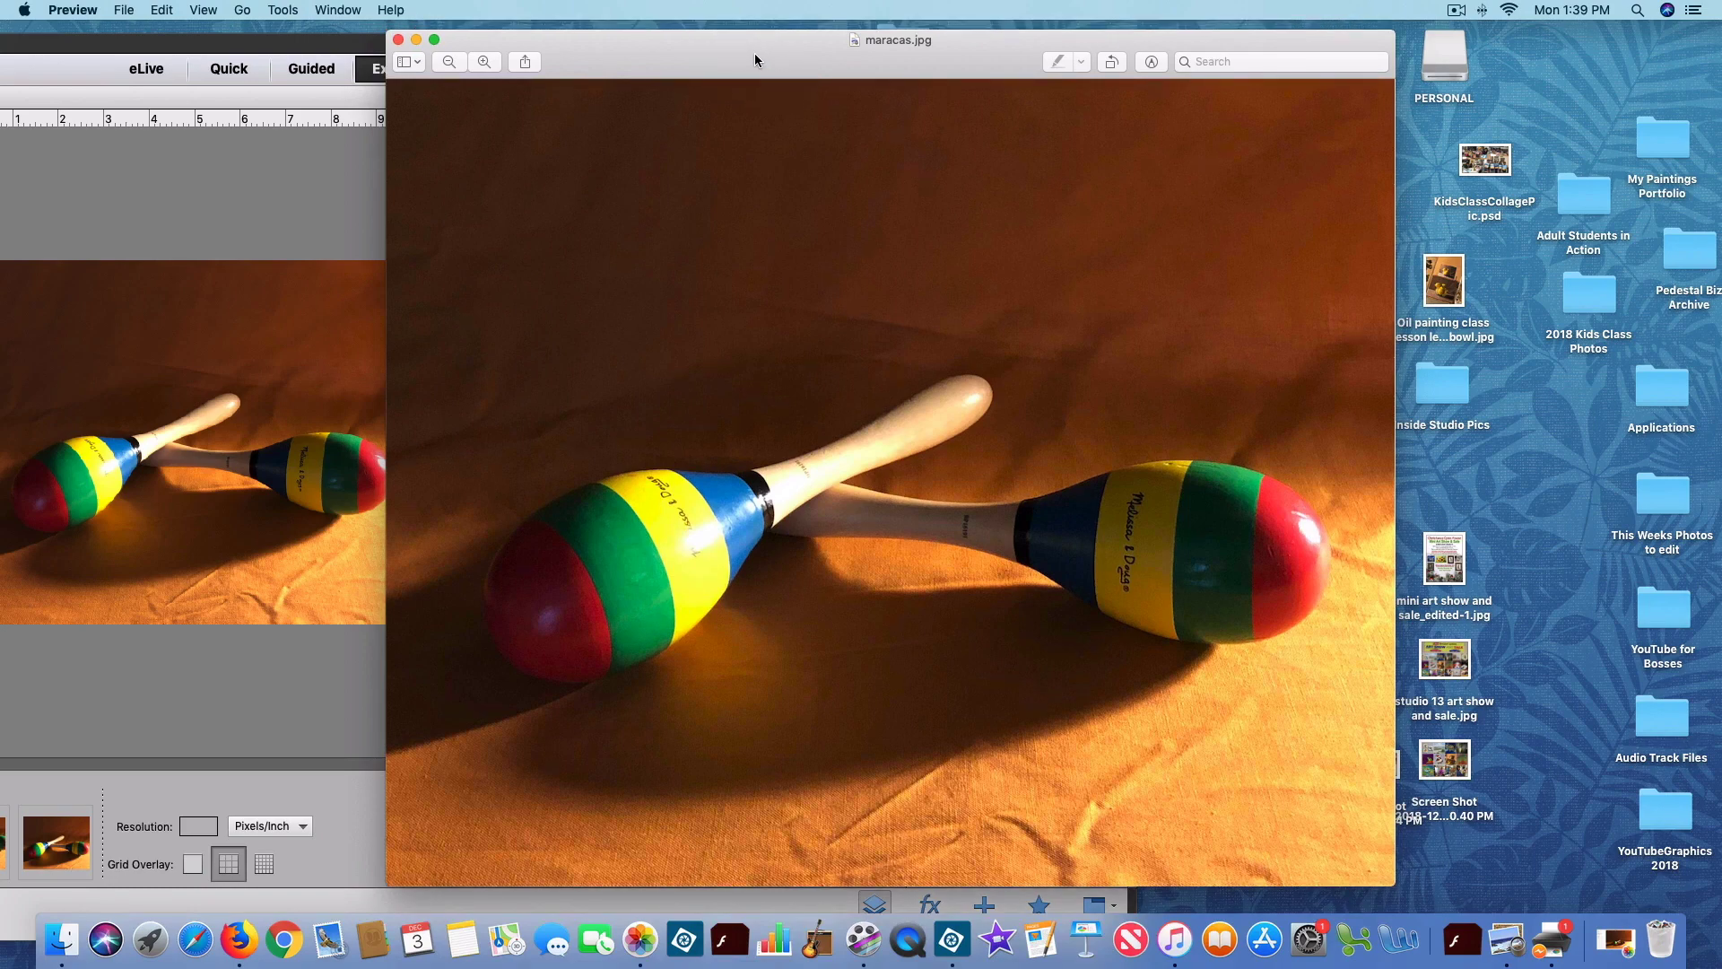
left_click_drag(756, 55, 756, 50)
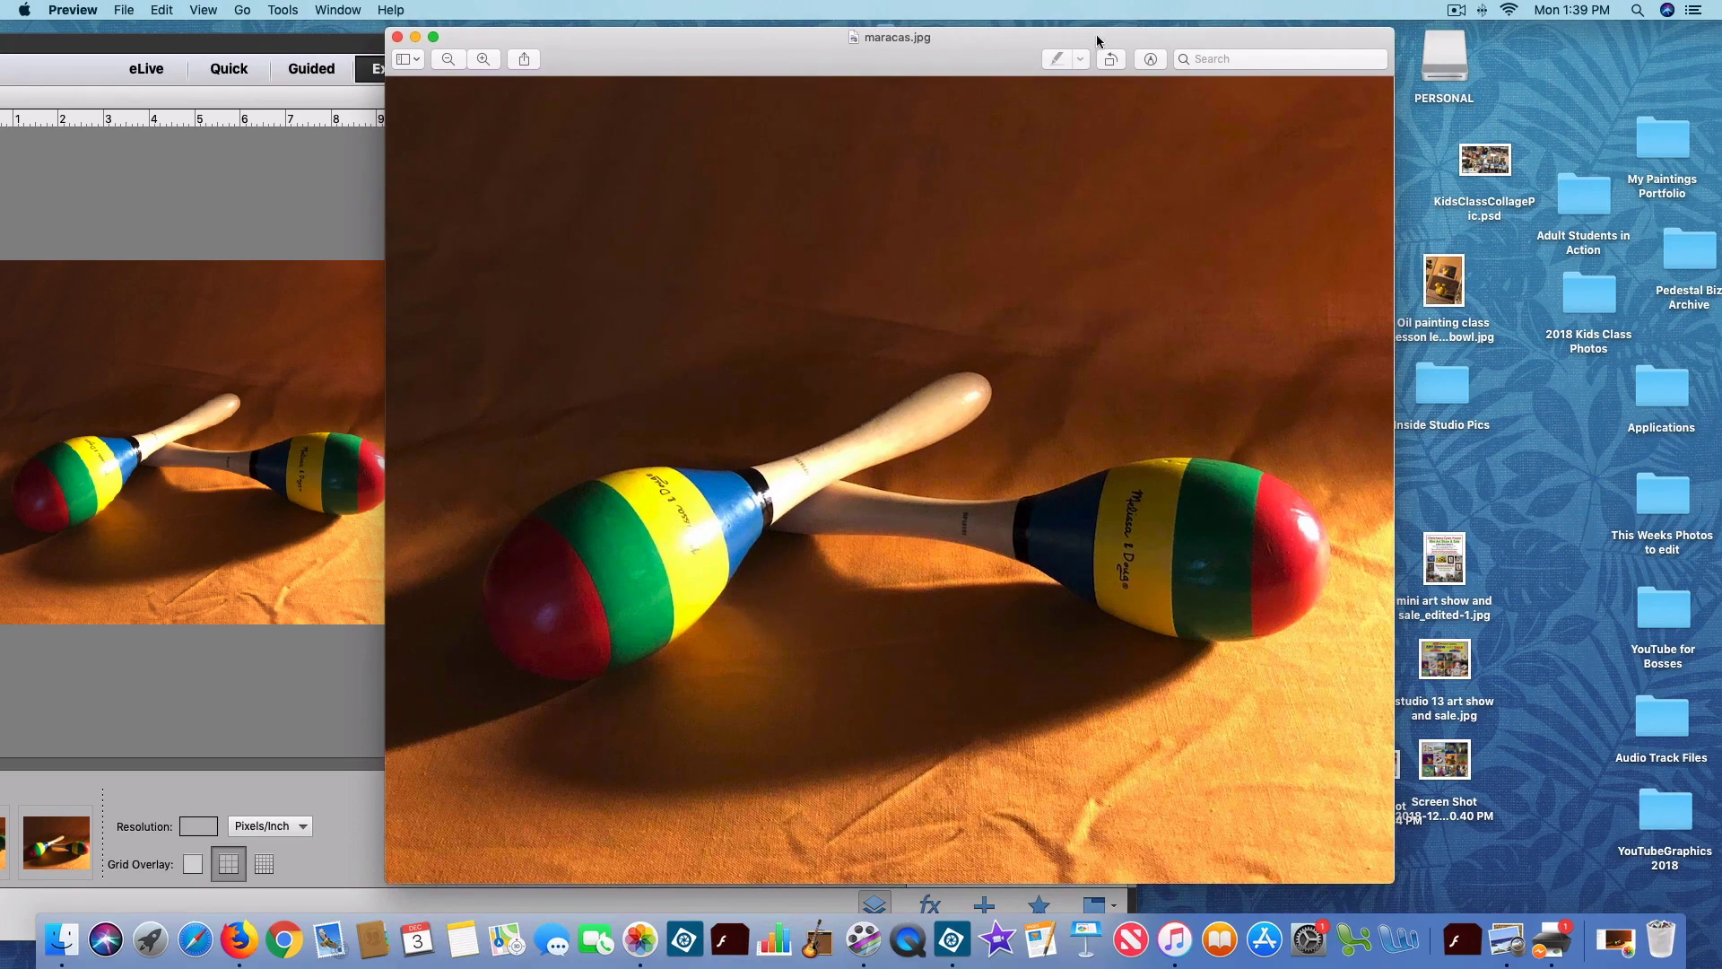